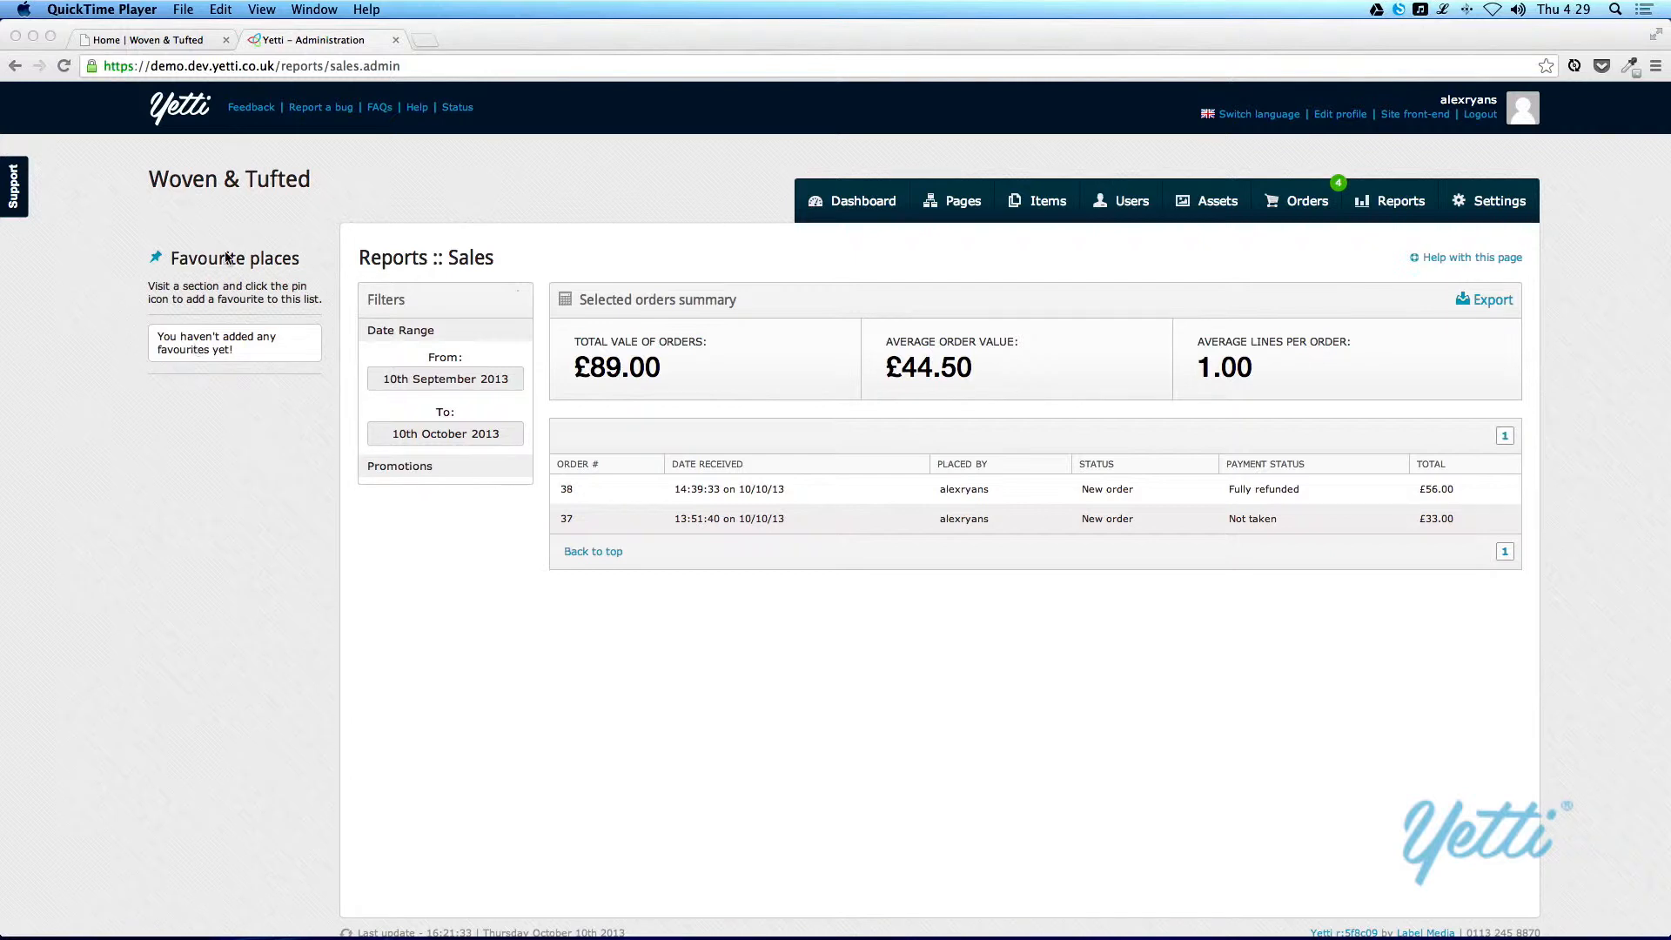
Step: Start creating a new user account of type Administrator
{"action": "left_click", "coordinate": [1113, 209]}
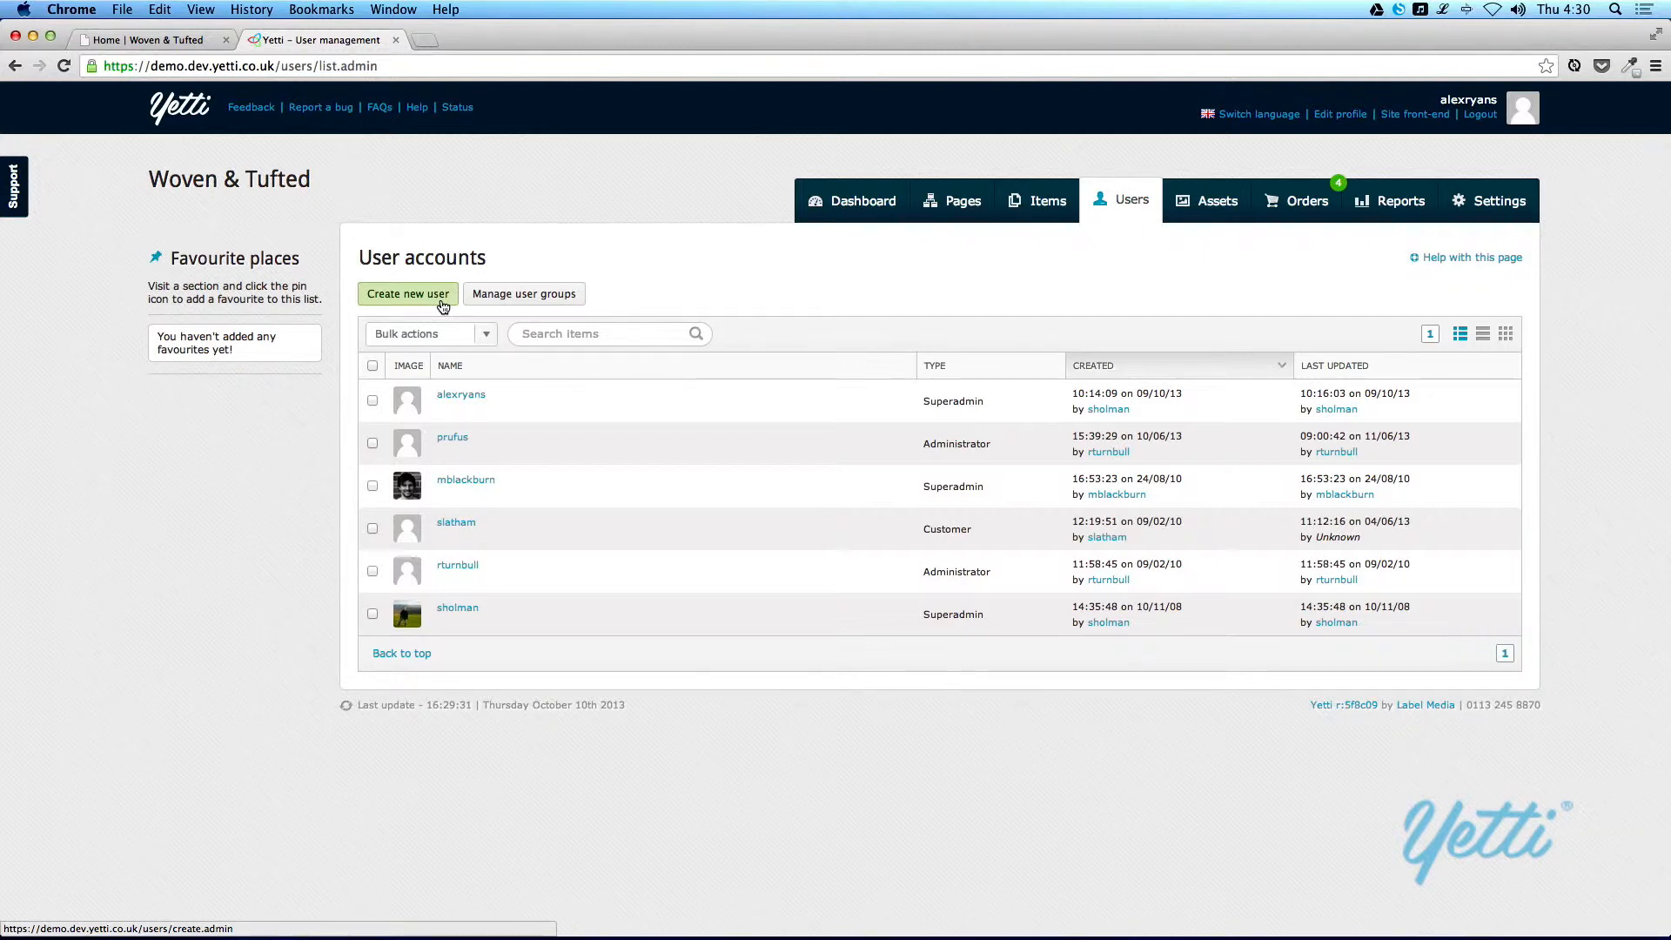
{"action": "left_click", "coordinate": [444, 306]}
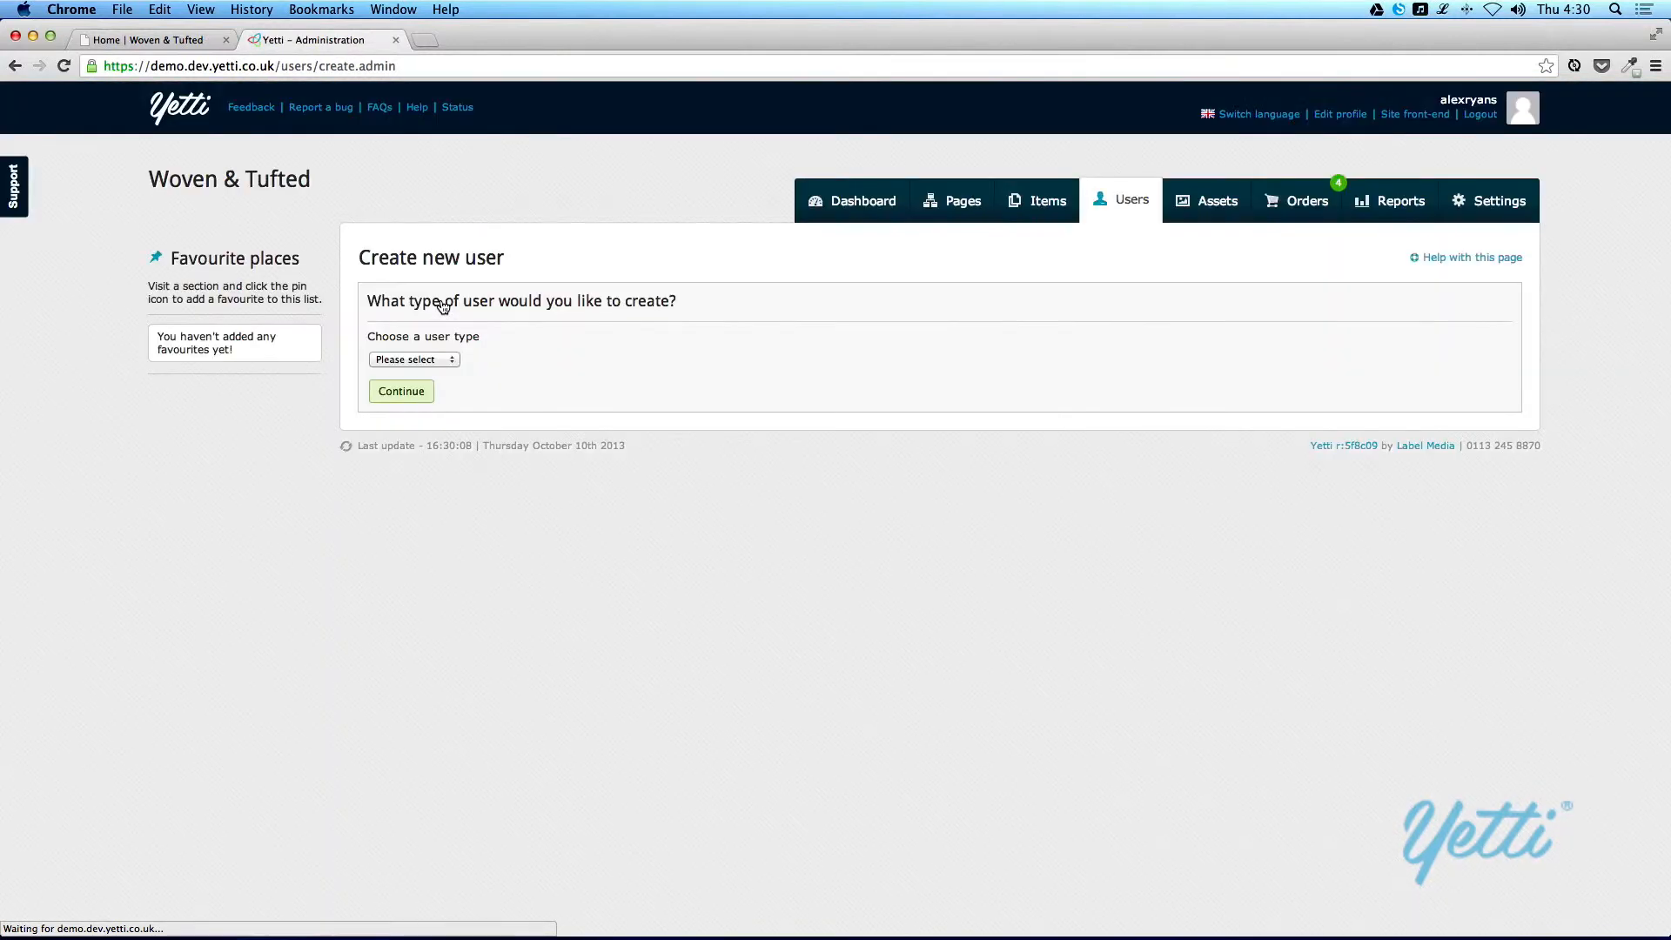
{"action": "left_click", "coordinate": [447, 359]}
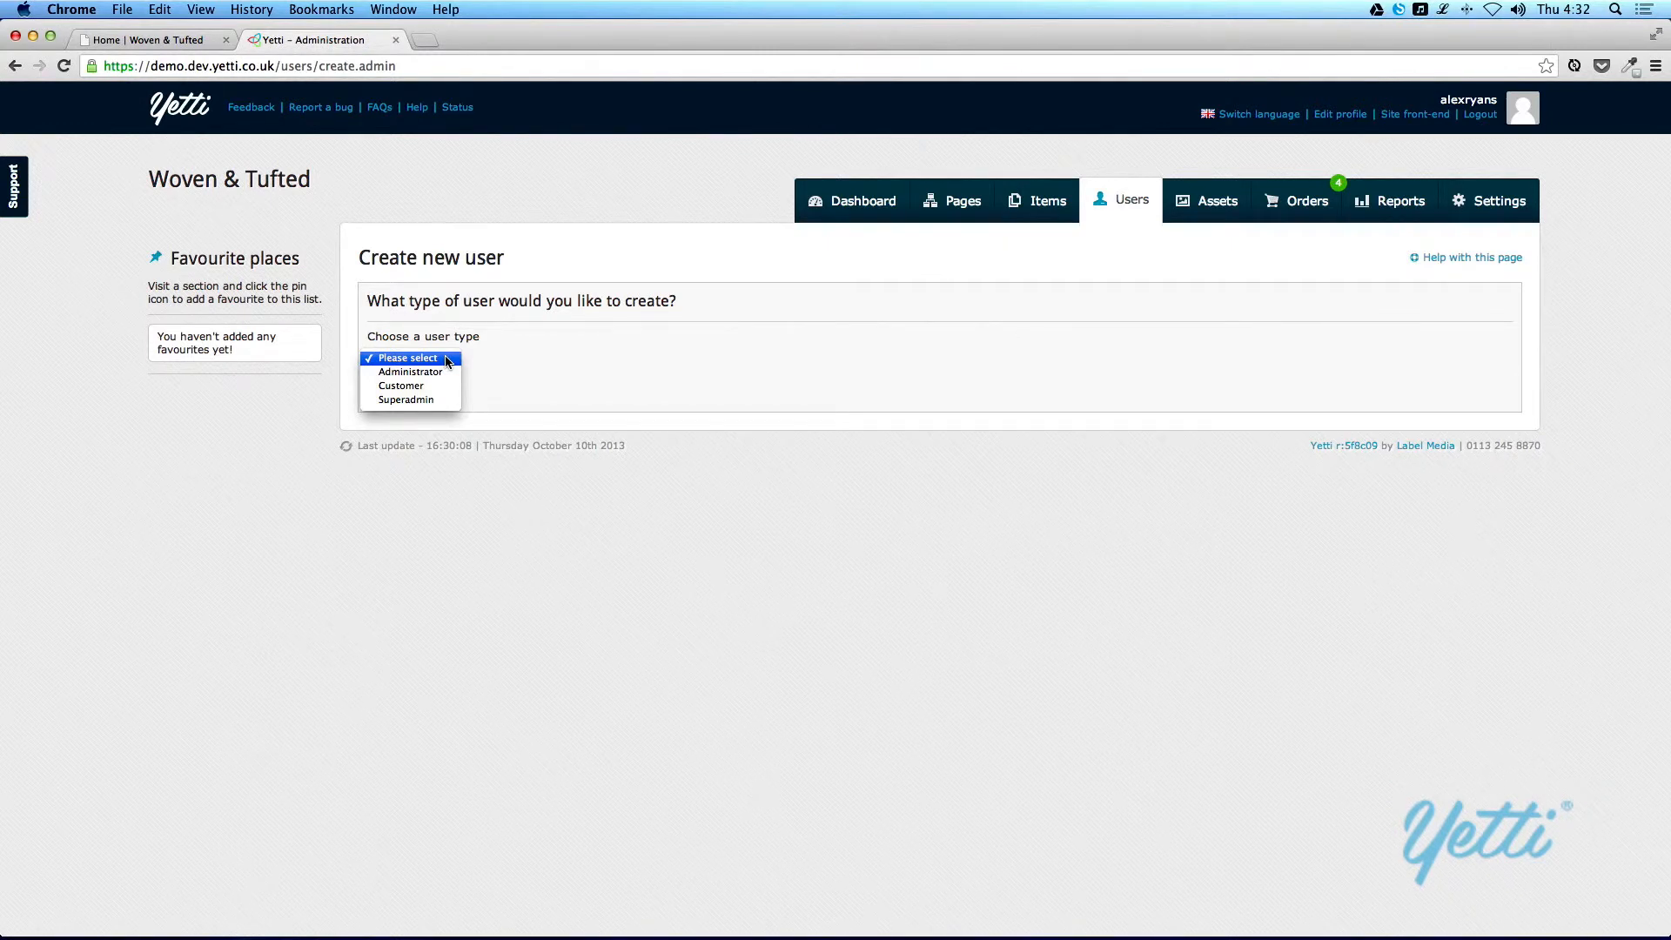
{"action": "left_click", "coordinate": [442, 372]}
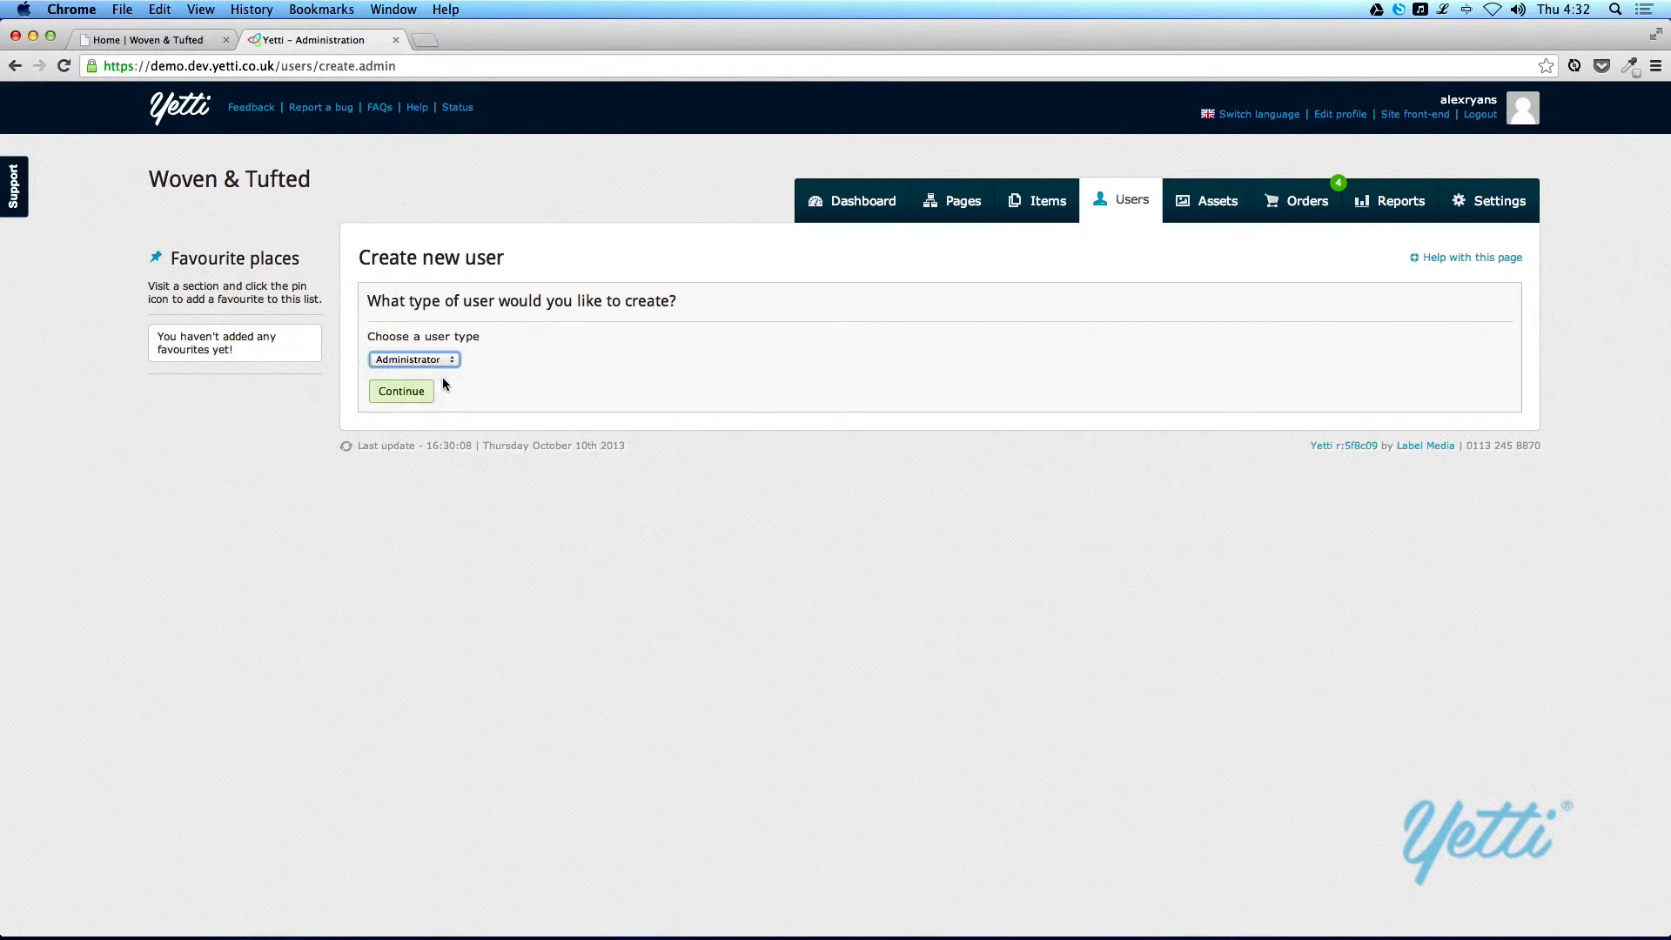
{"action": "left_click", "coordinate": [402, 395]}
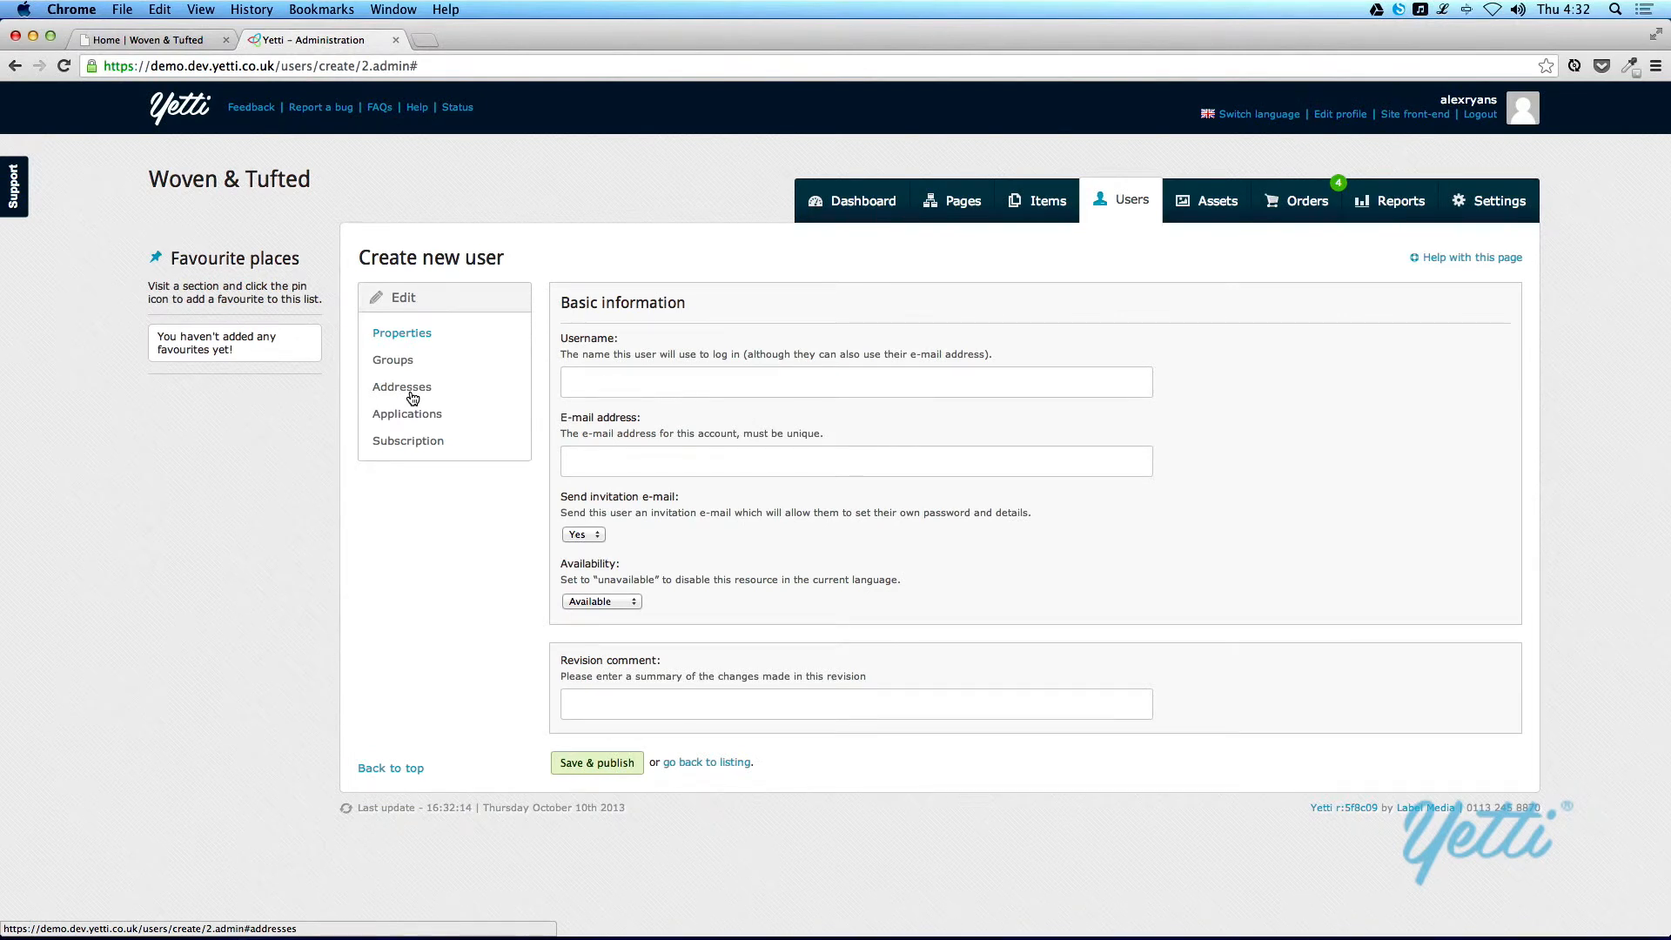
Step: Enter testuser as the new administrator's username and fill in the account's e-mail address
{"action": "left_click", "coordinate": [618, 396]}
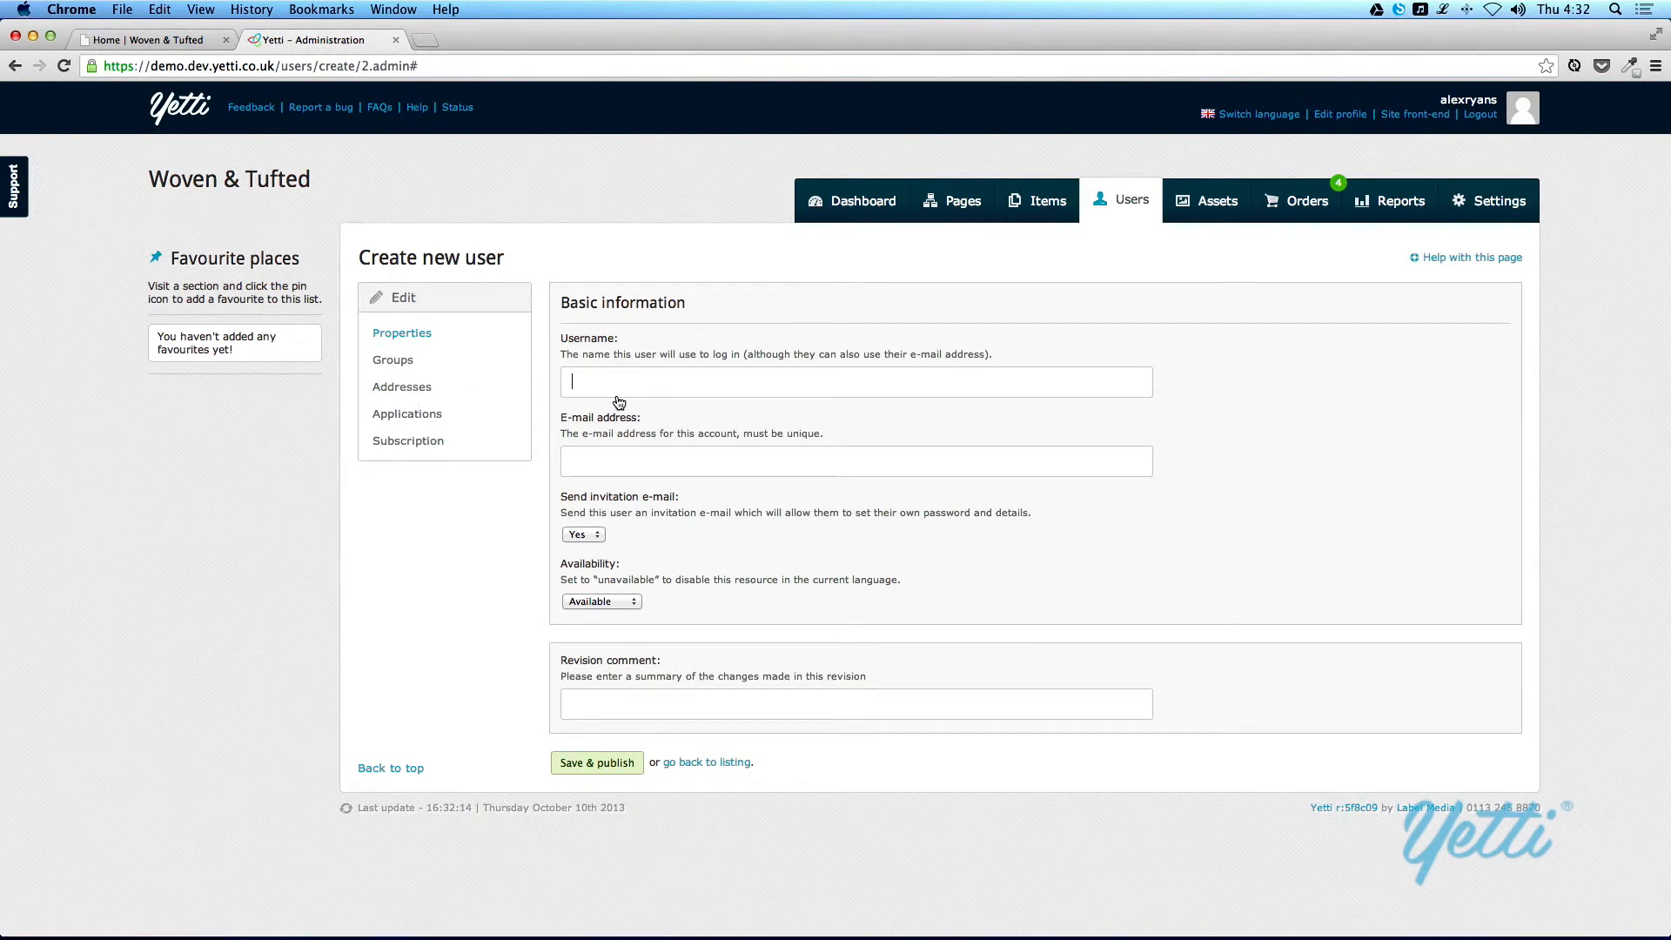
{"action": "type", "text": "testuser"}
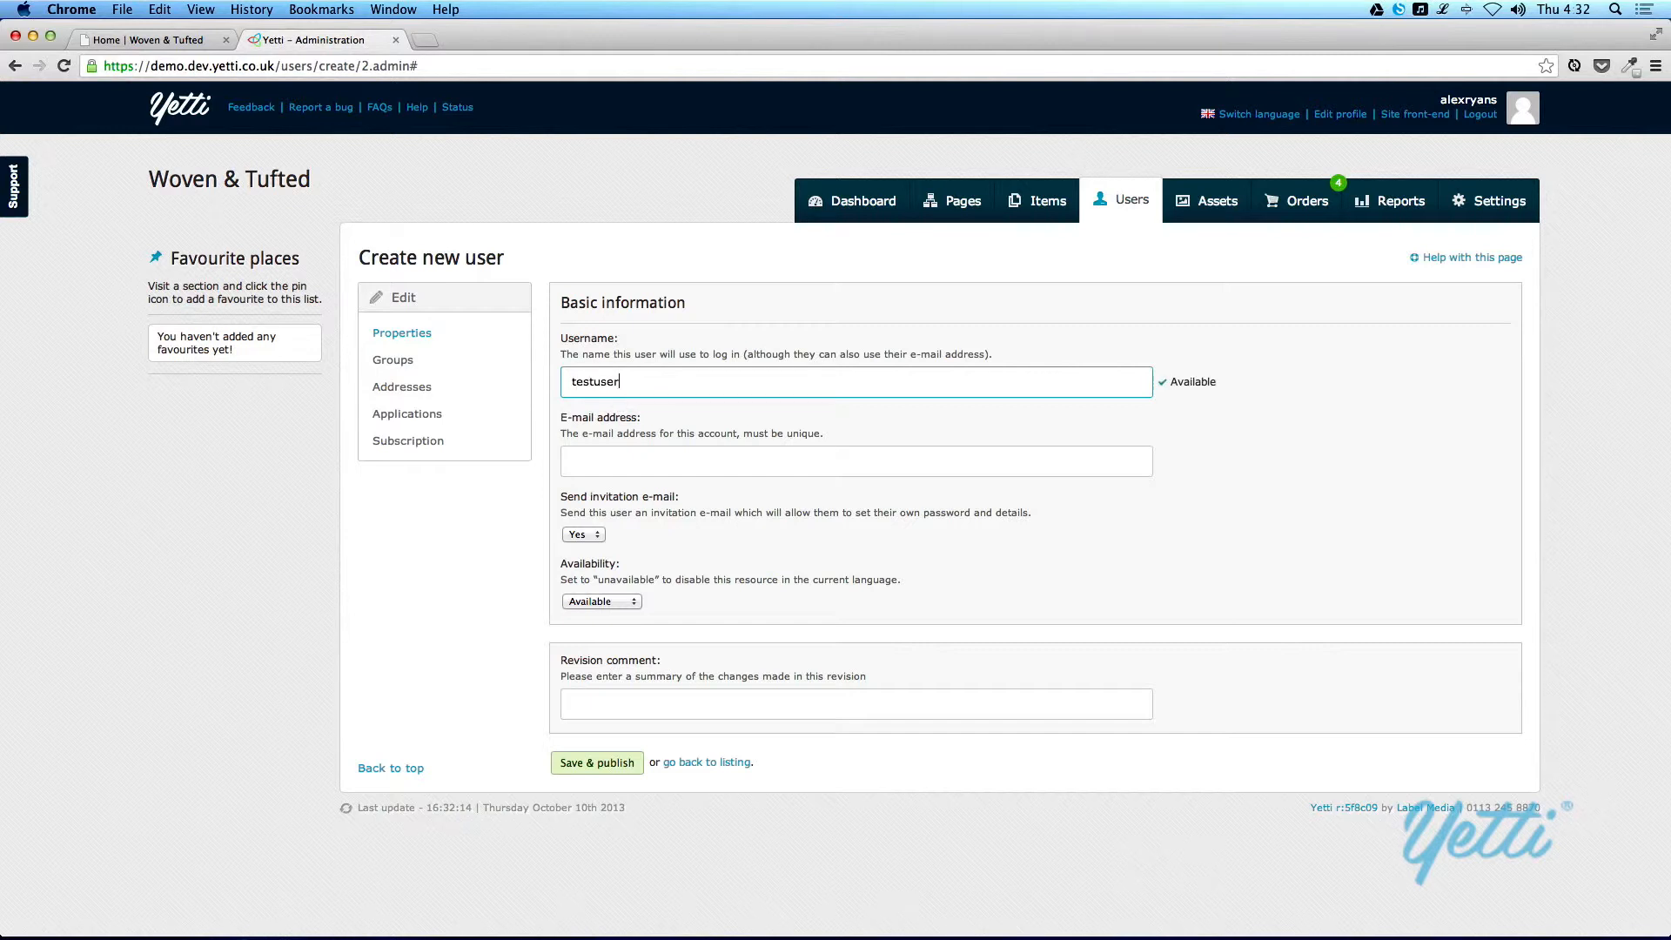
{"action": "left_click", "coordinate": [586, 474]}
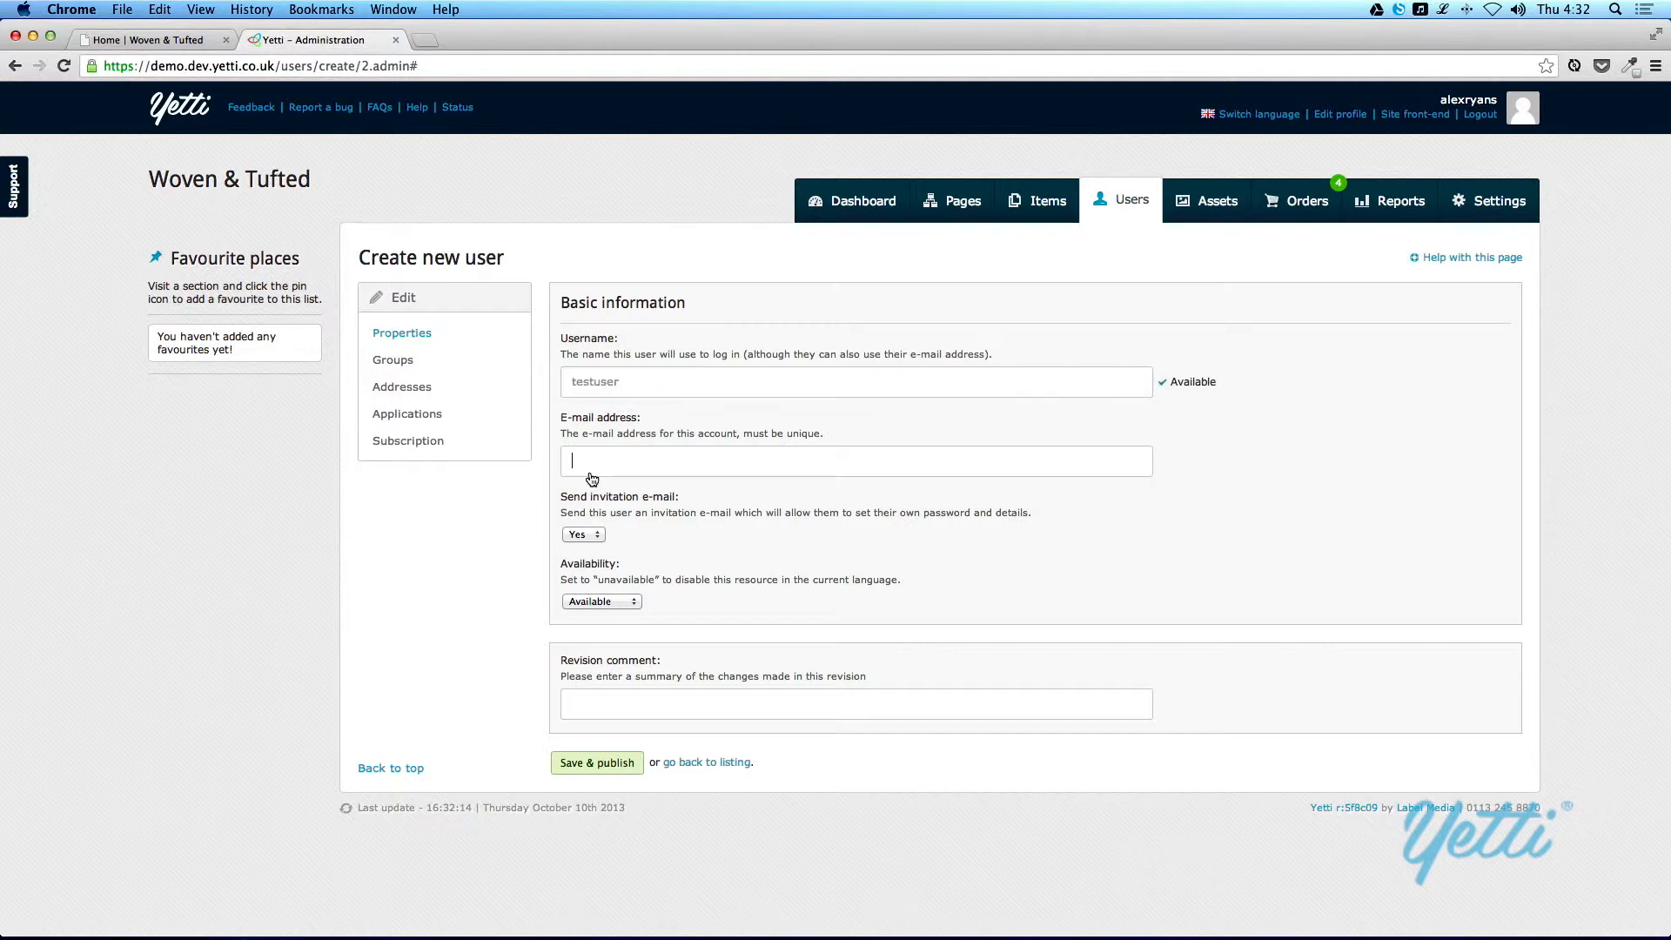
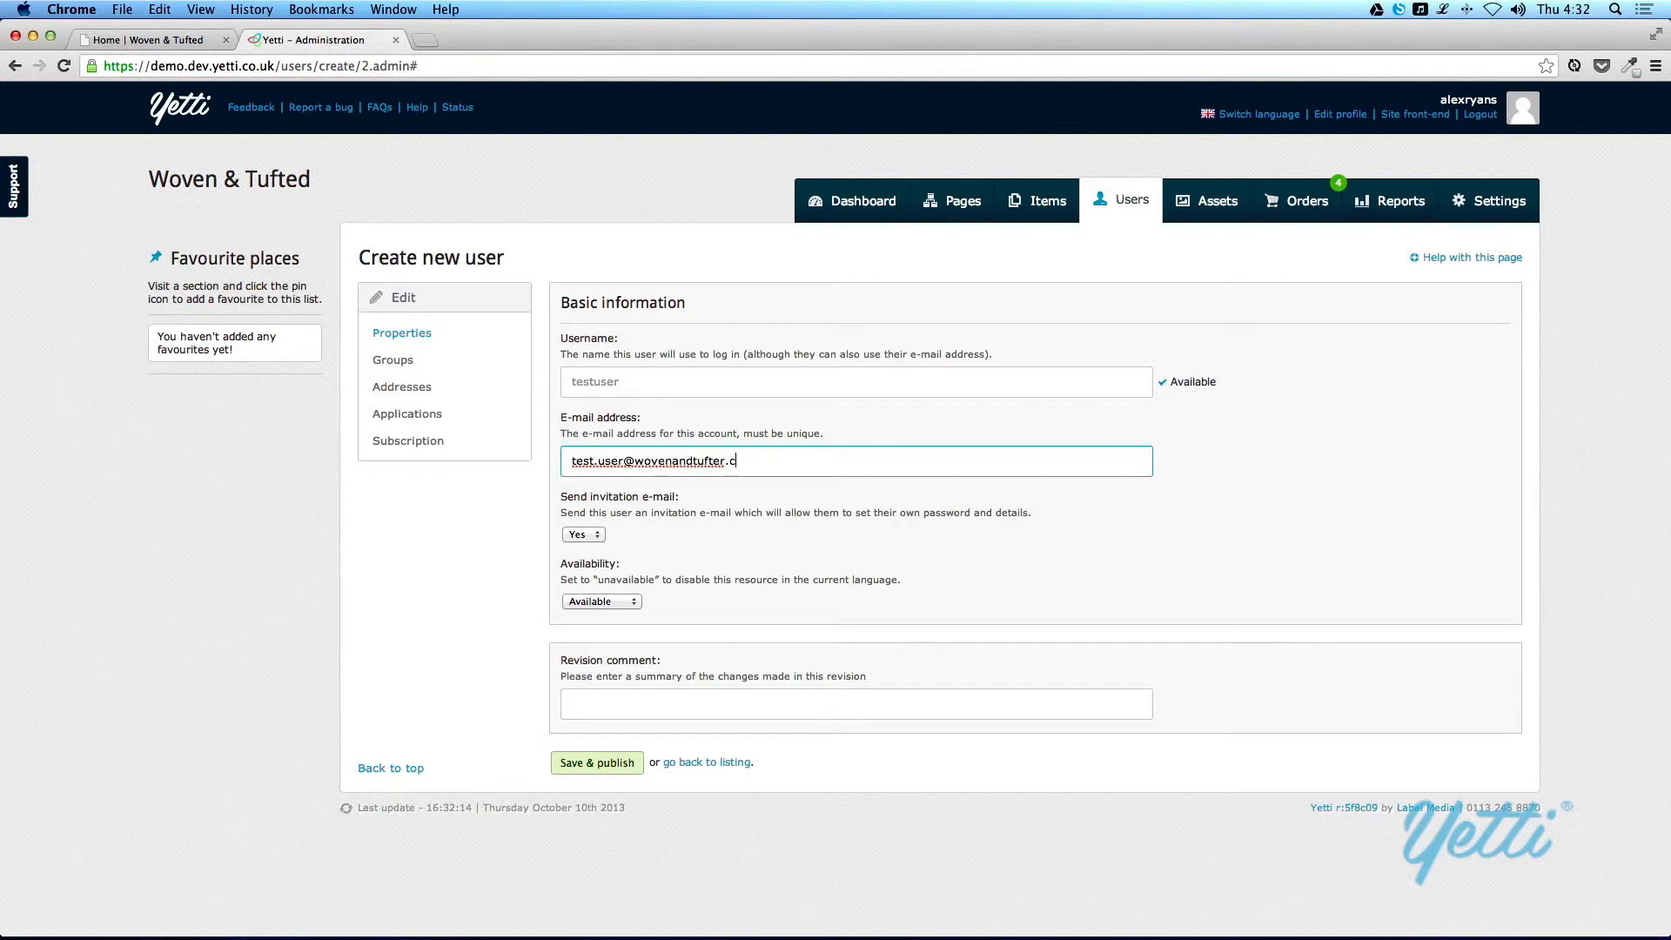
Step: Set the invitation e-mail option to No and submit the new user with an account password
{"action": "left_click", "coordinate": [584, 535]}
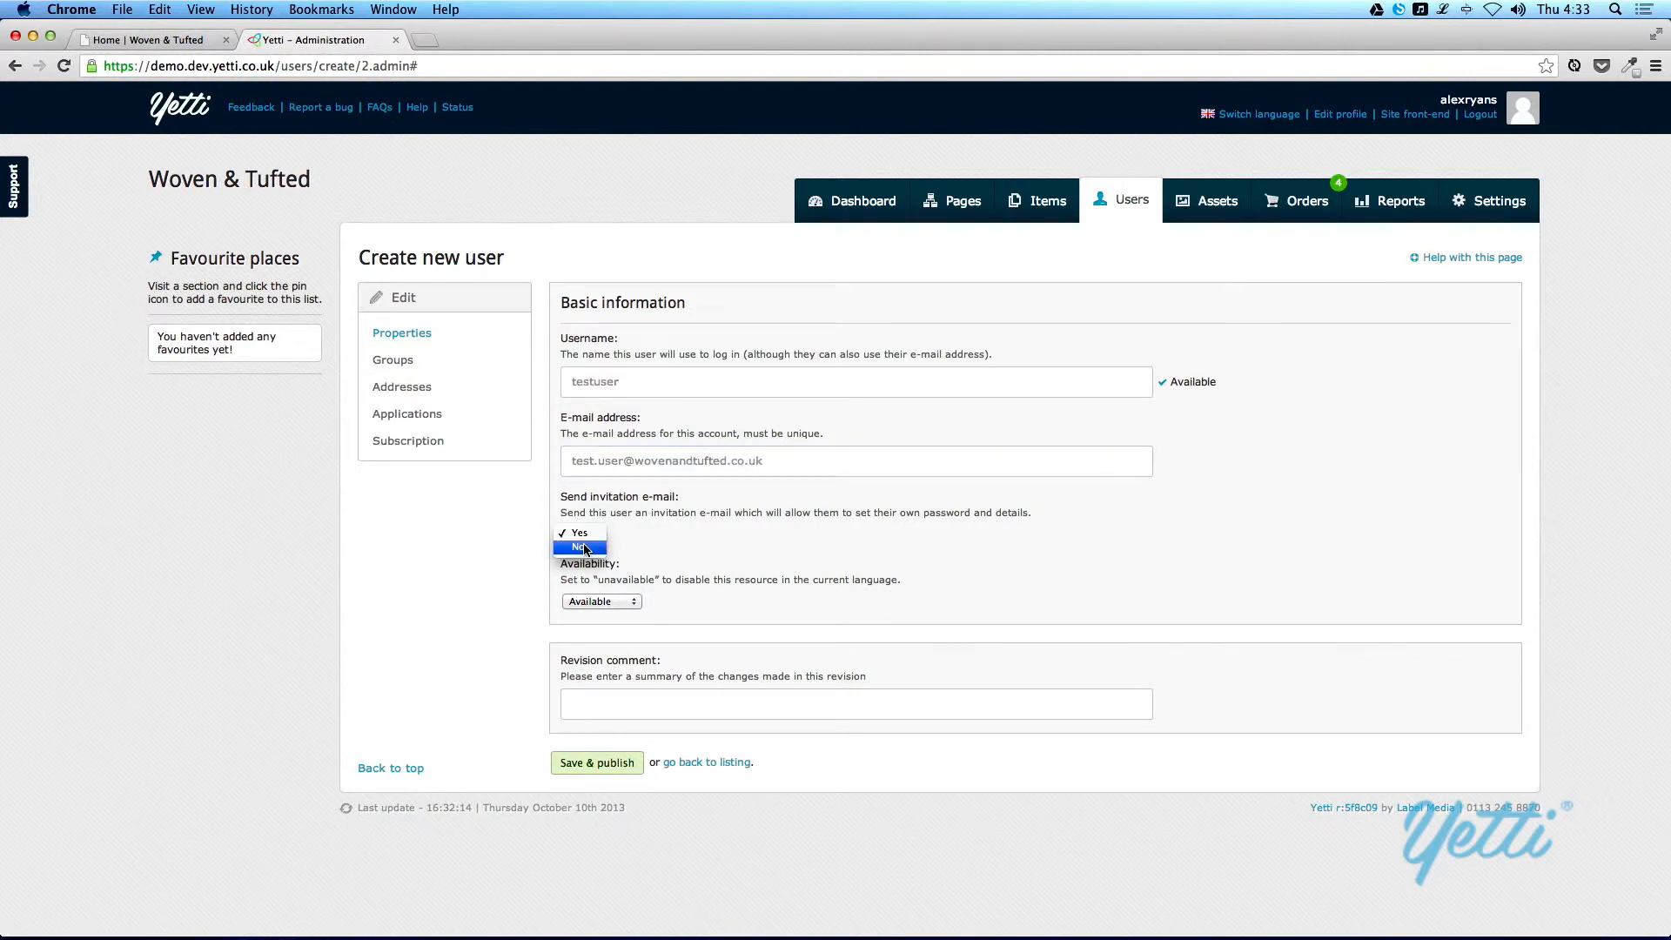
{"action": "left_click", "coordinate": [585, 549]}
{"action": "left_click", "coordinate": [637, 615]}
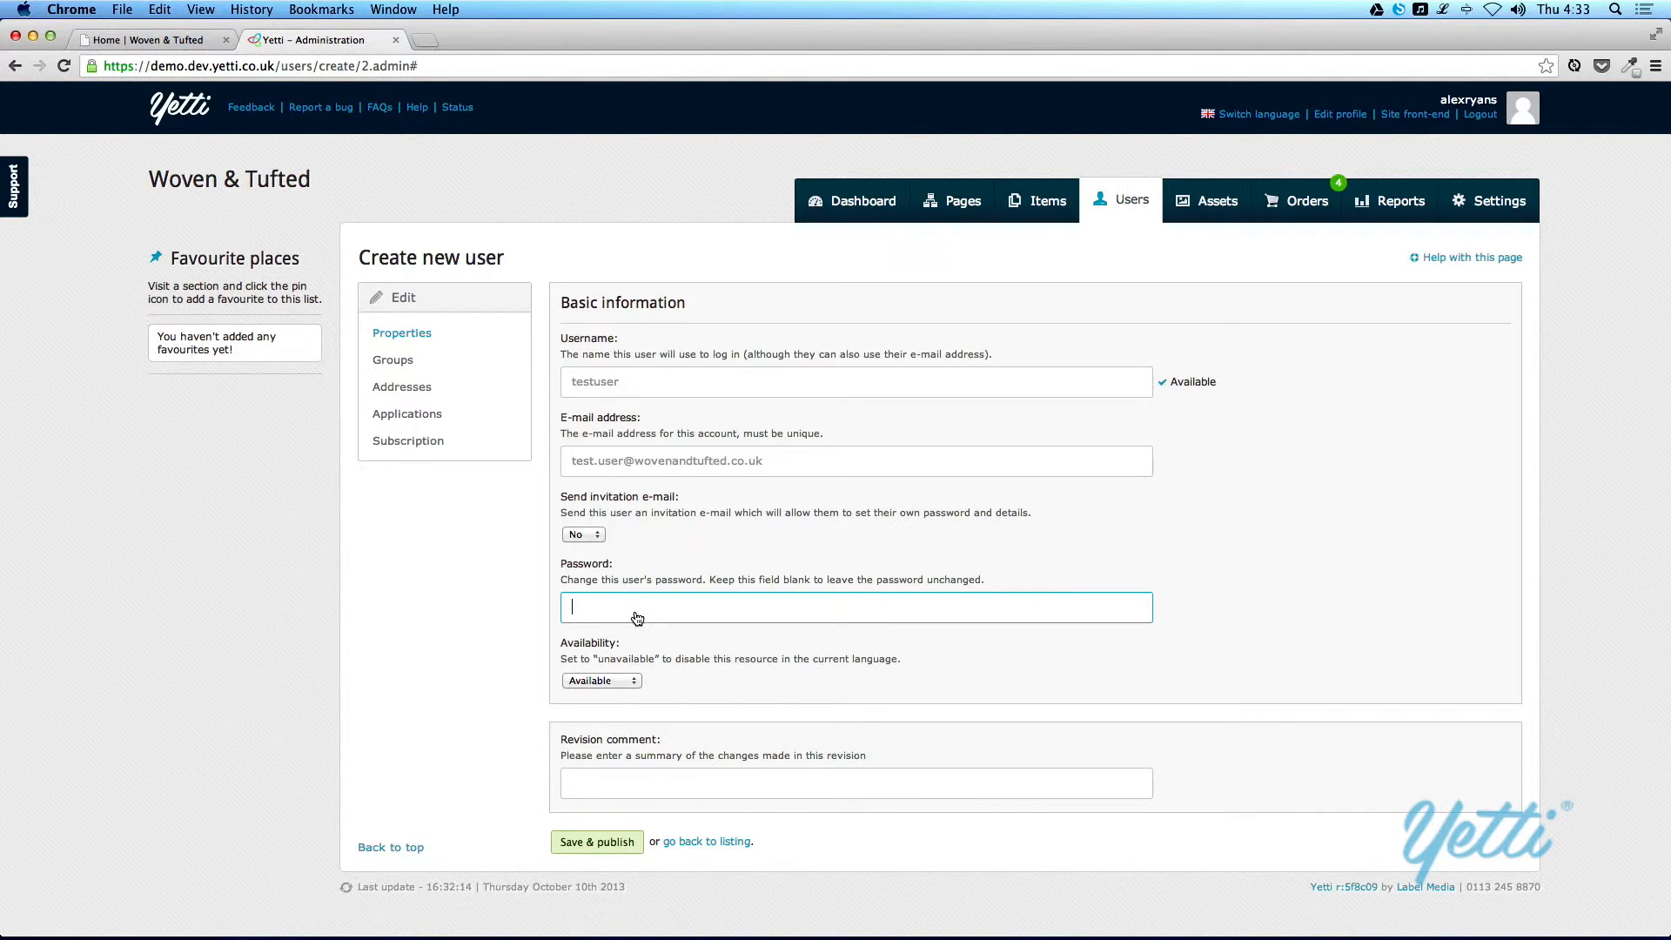
{"action": "type", "text": "password"}
{"action": "left_click", "coordinate": [406, 340]}
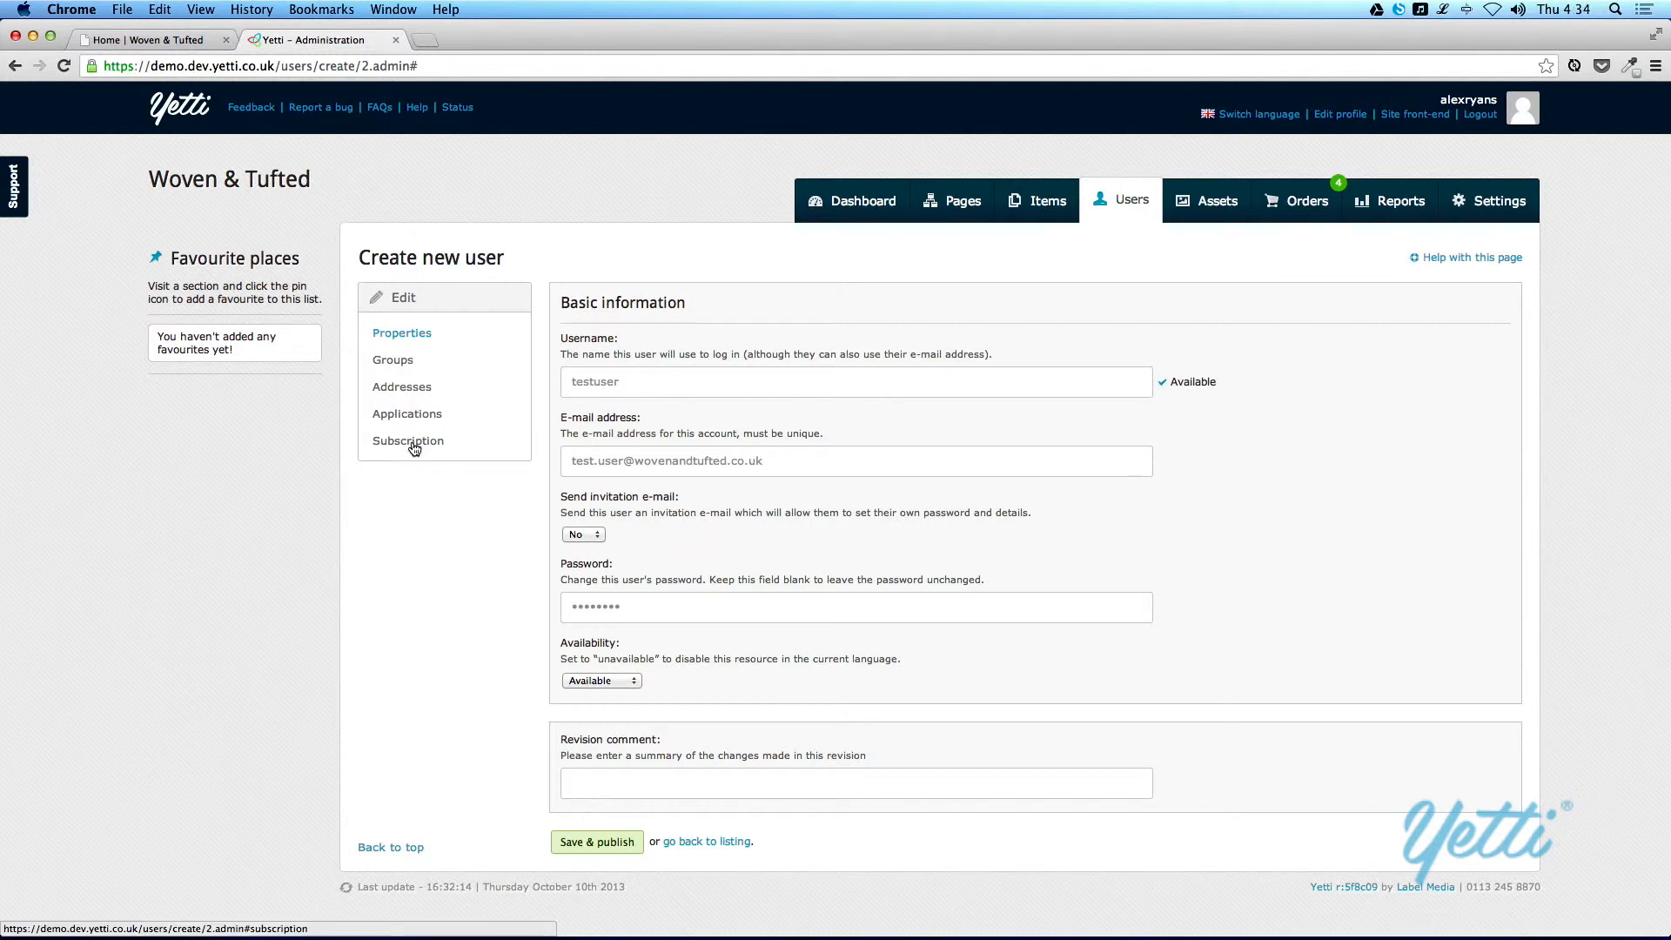
{"action": "left_click", "coordinate": [609, 843]}
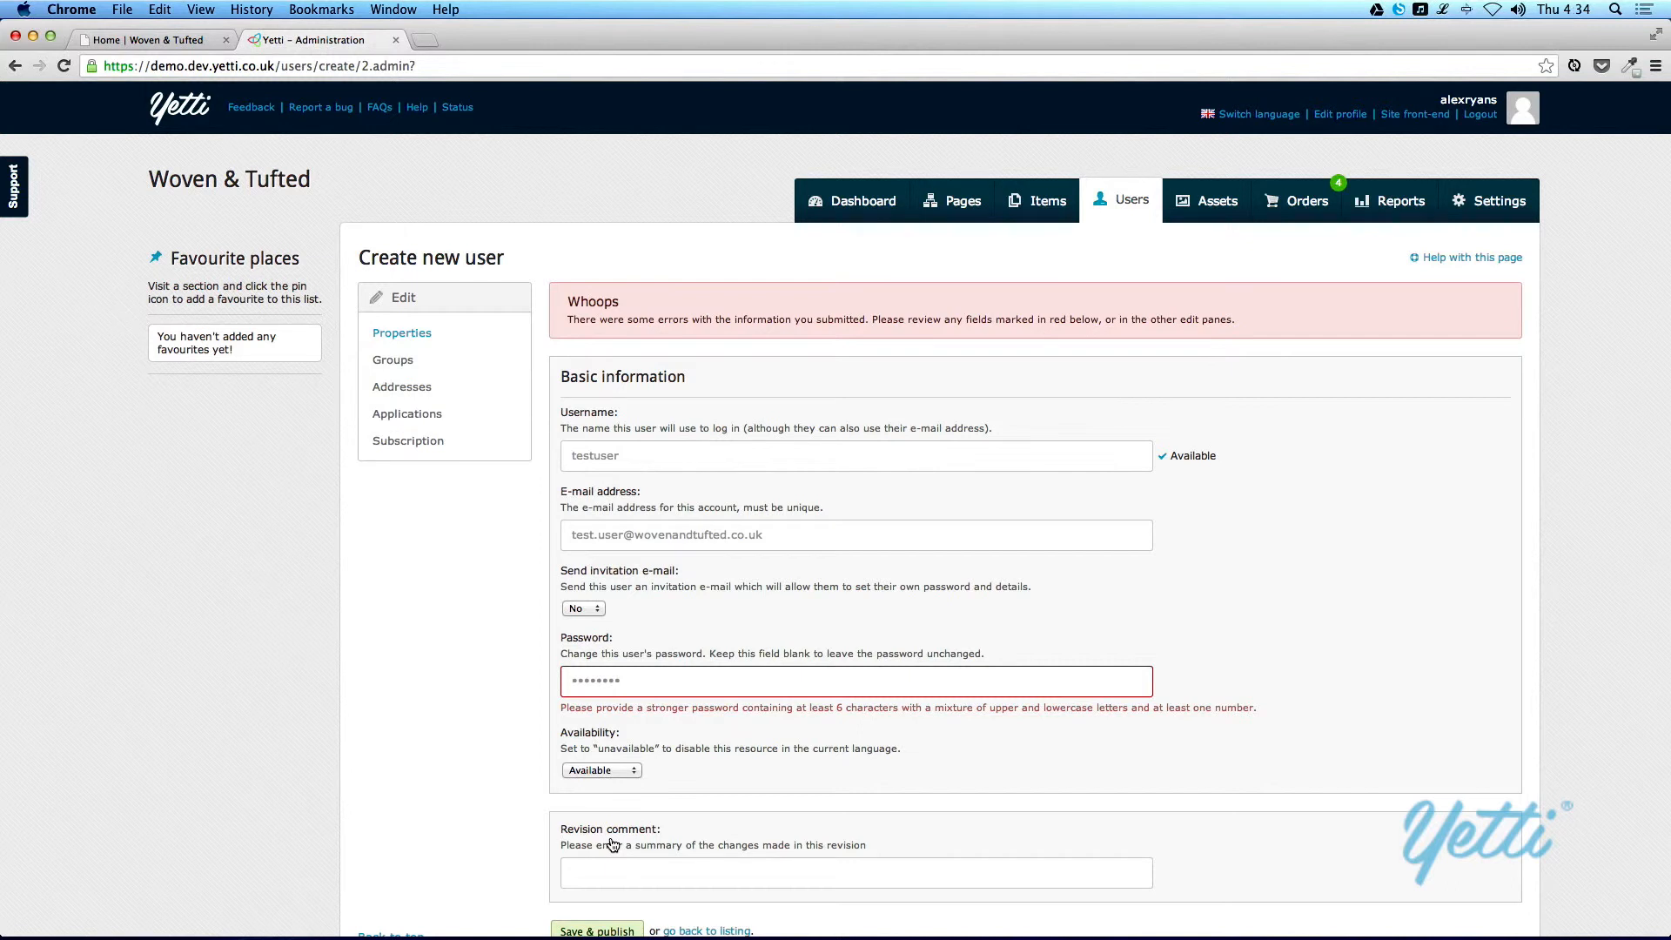
Step: Replace the account password with a stronger mixed-case one containing a number, and save and publish the user
{"action": "left_click_drag", "start_coordinate": [657, 688], "coordinate": [555, 685]}
{"action": "type", "text": "Password1"}
{"action": "scroll", "coordinate": [445, 736], "scroll_direction": "down", "scroll_amount": 2}
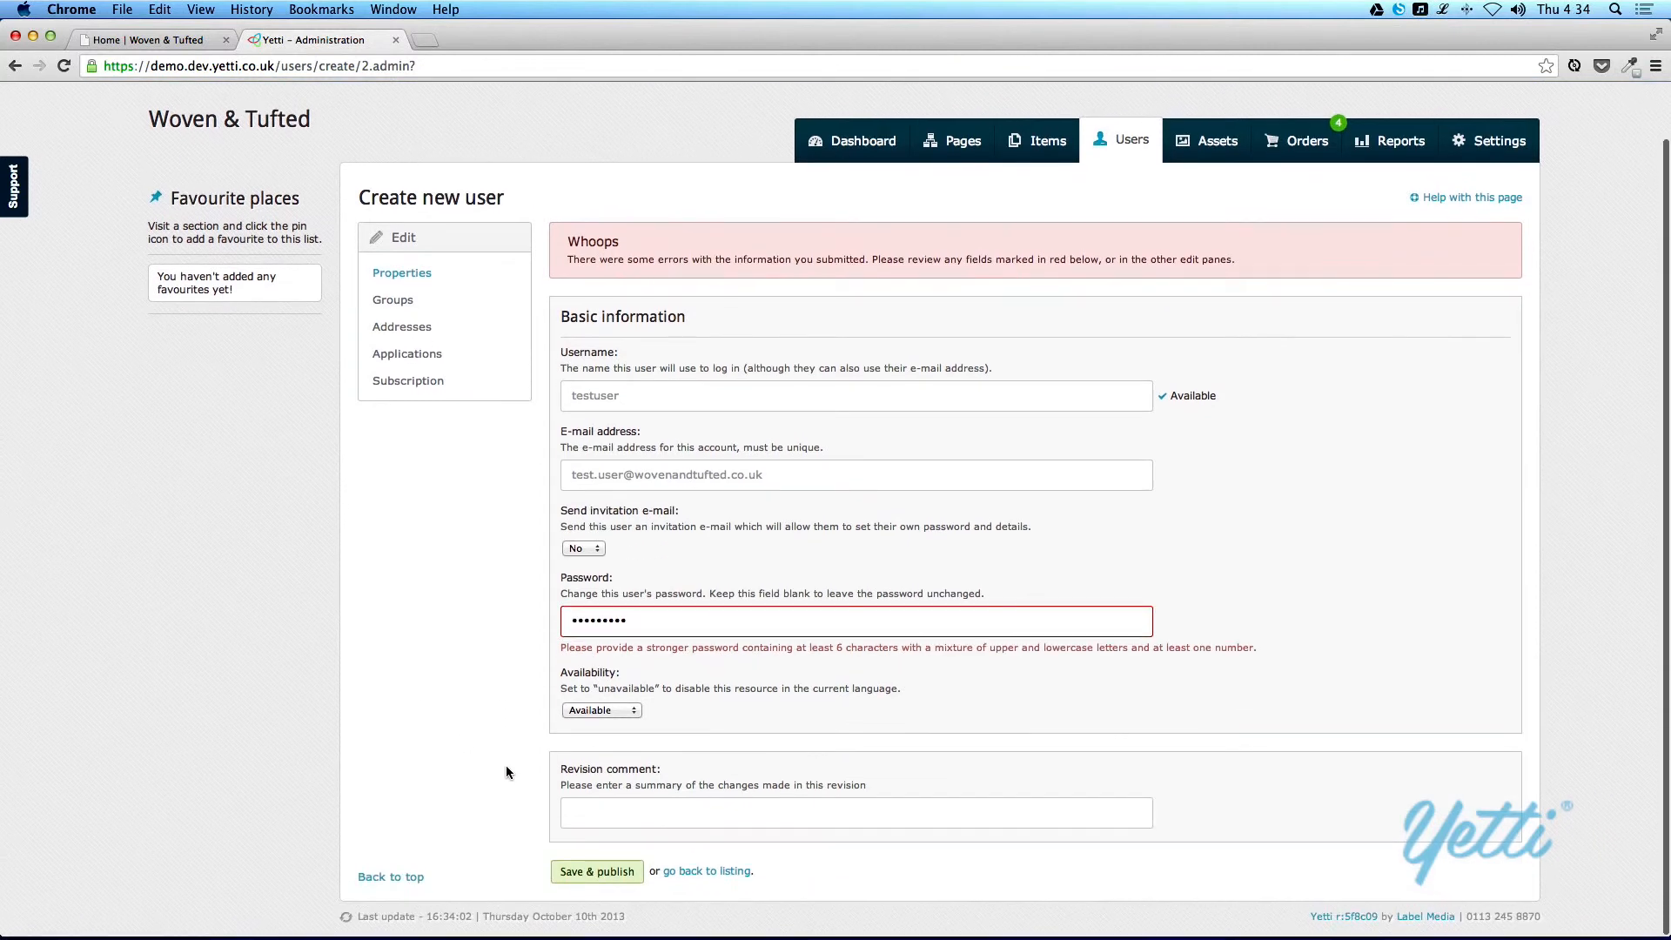
{"action": "left_click", "coordinate": [597, 871]}
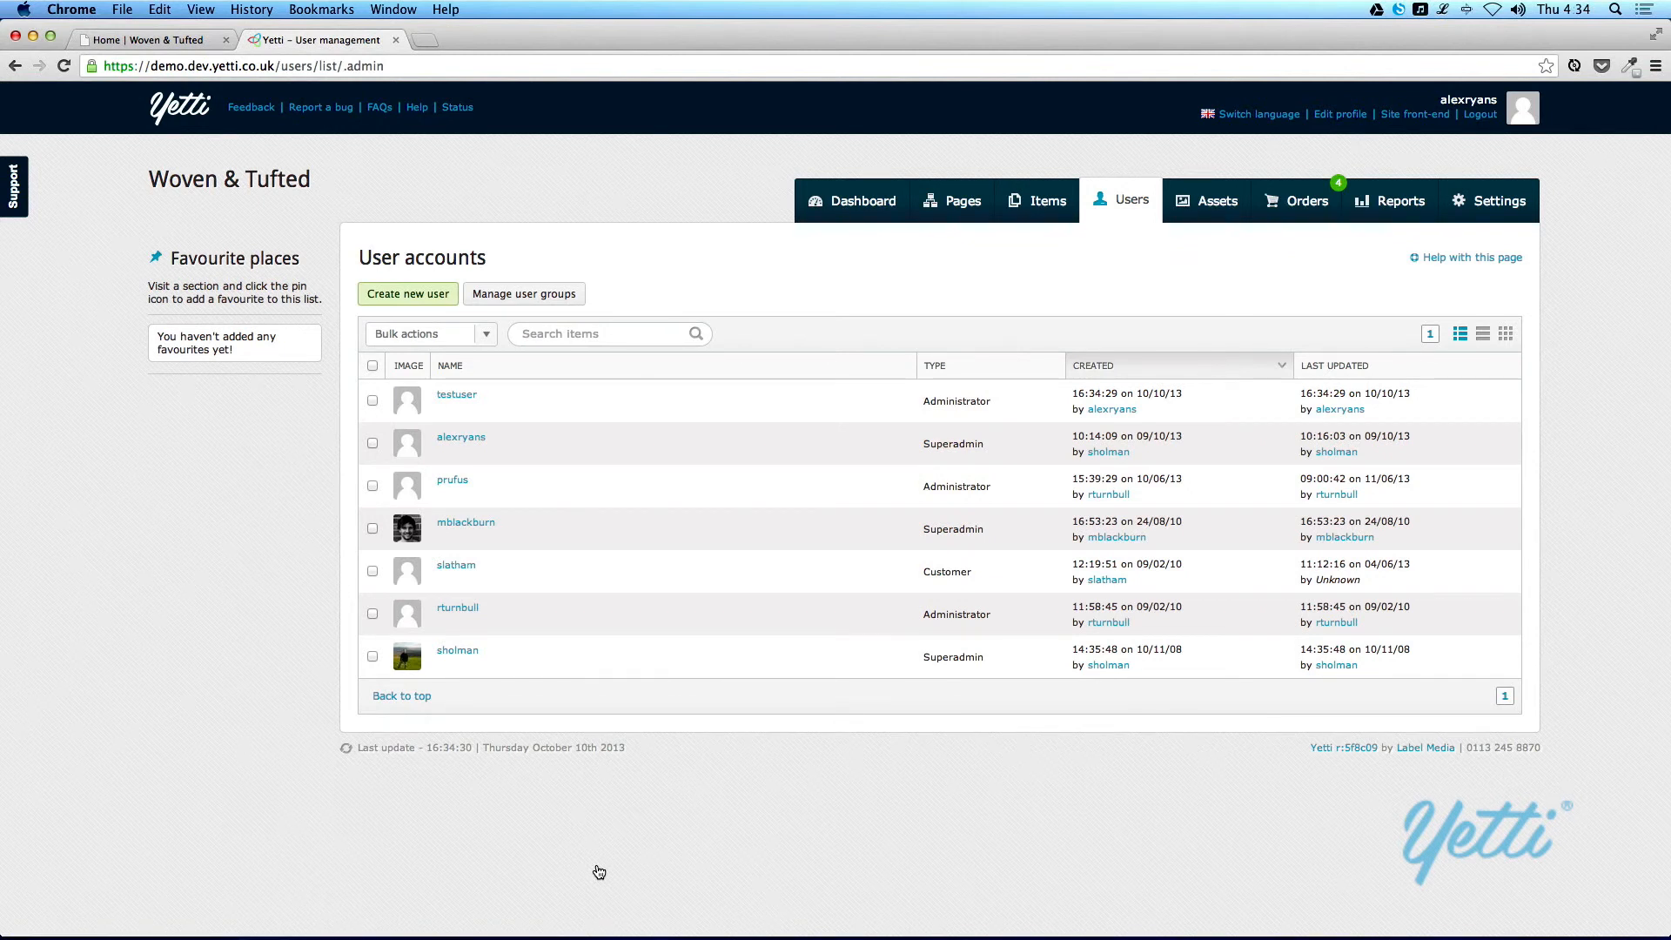
Step: Log out of the current account and sign in as testuser with the account password
{"action": "left_click", "coordinate": [1486, 116]}
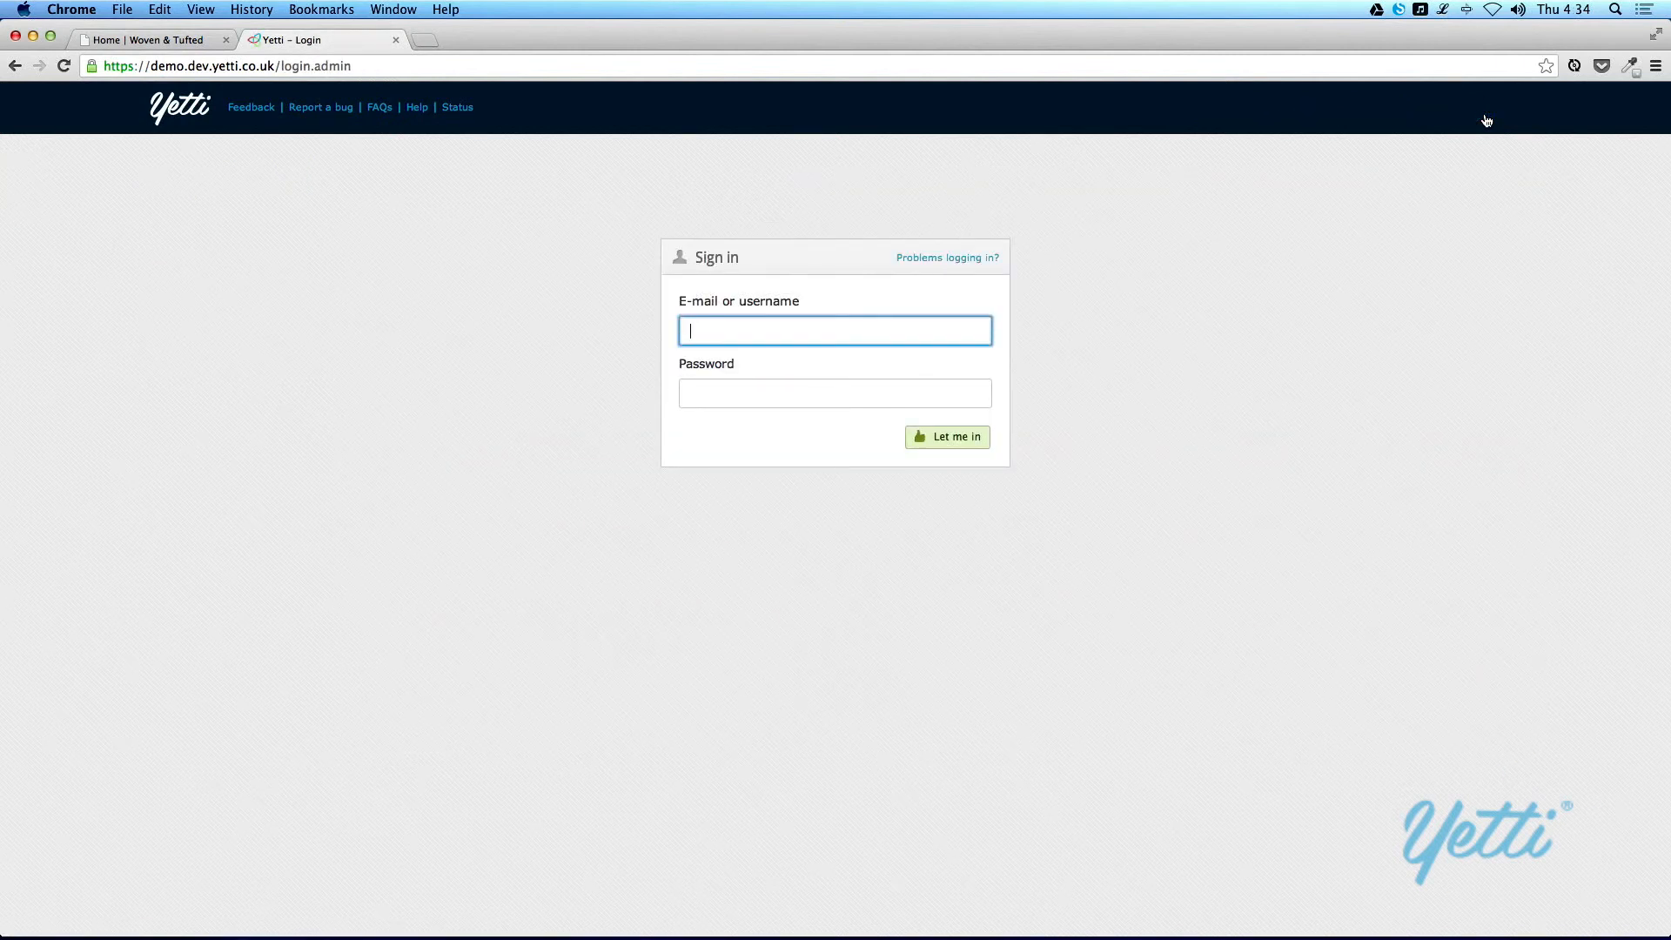
{"action": "type", "text": "testuser"}
{"action": "key", "text": "Tab"}
{"action": "type", "text": "••••••"}
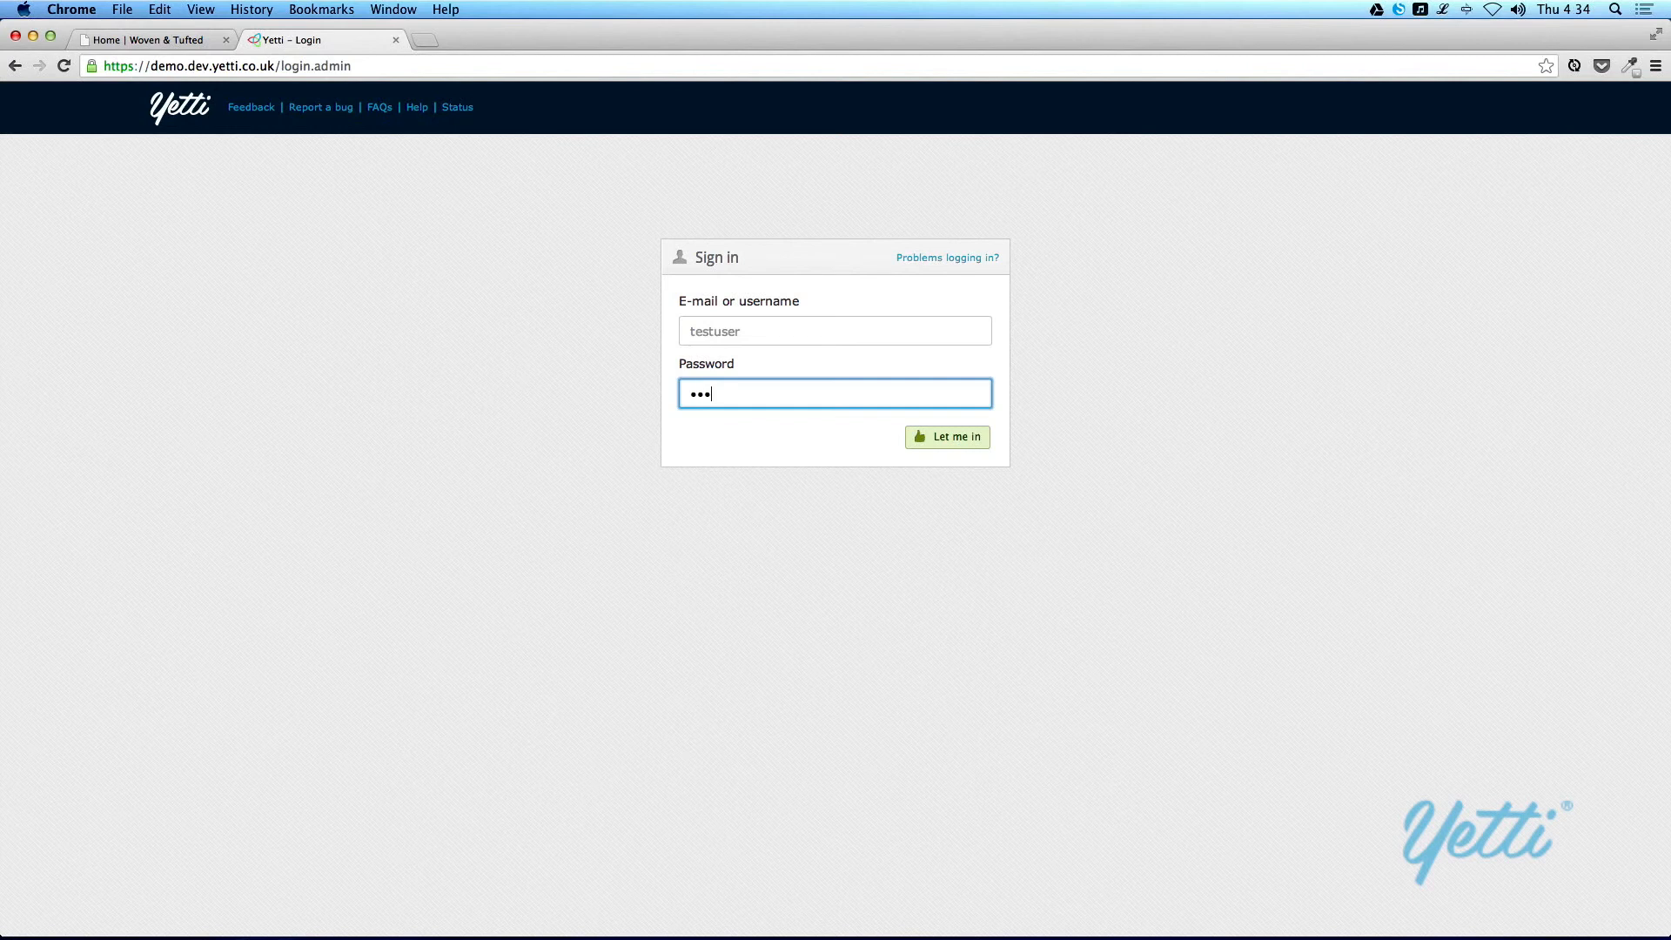
{"action": "key", "text": "super+a"}
{"action": "type", "text": "•••••••••"}
{"action": "key", "text": "Return"}
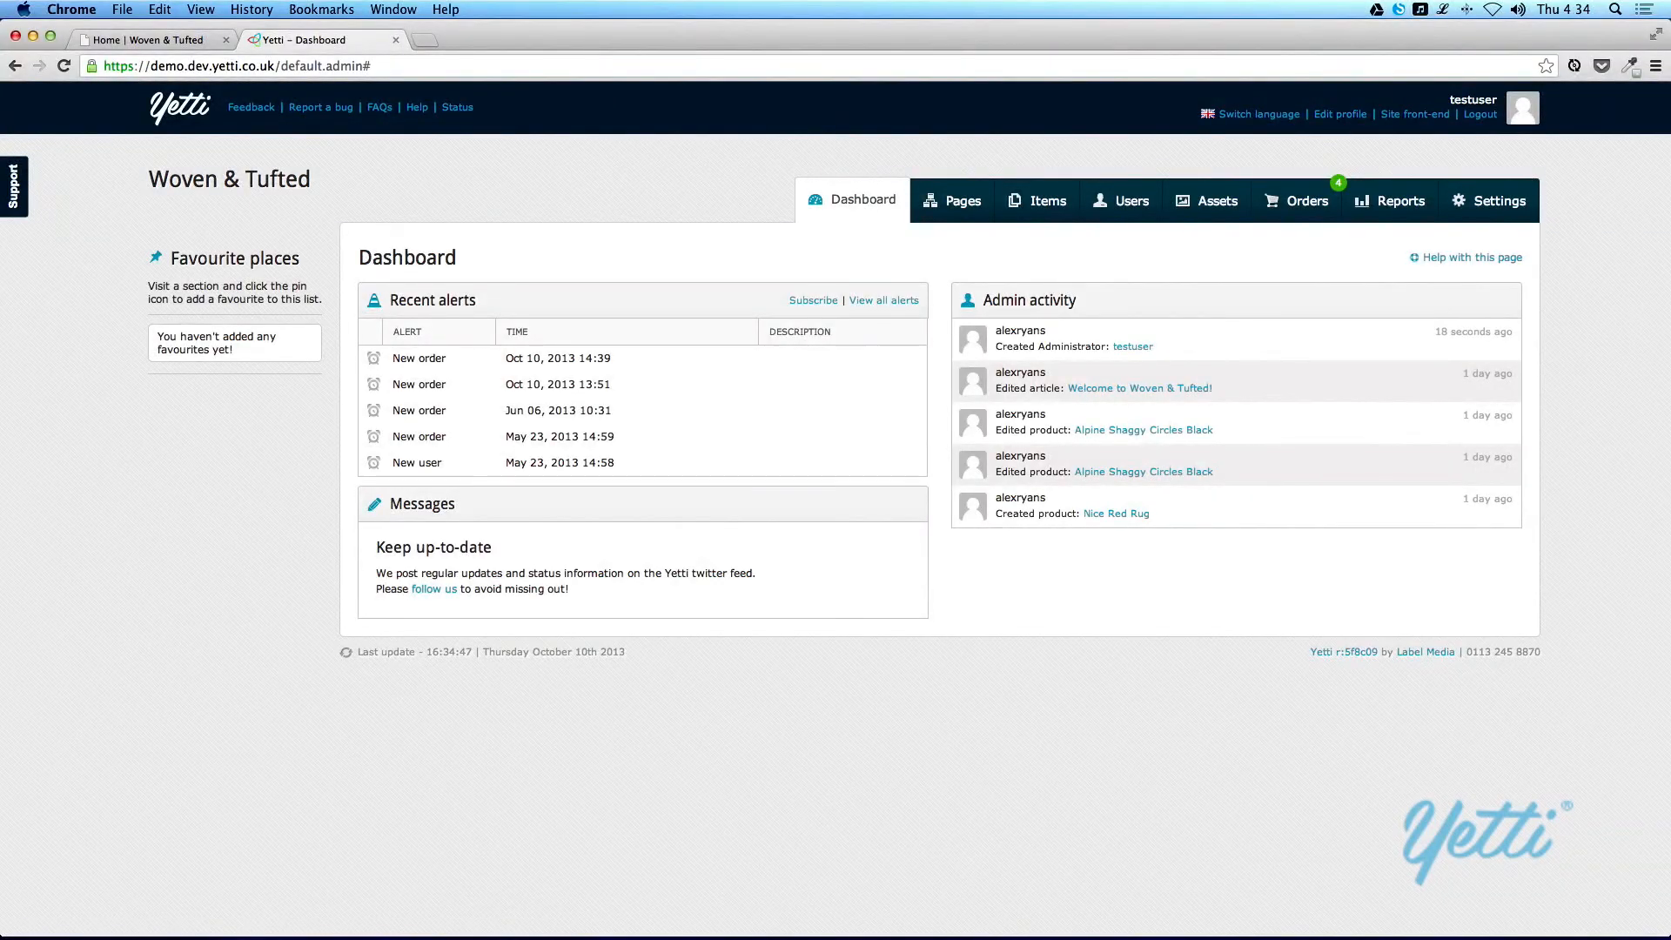